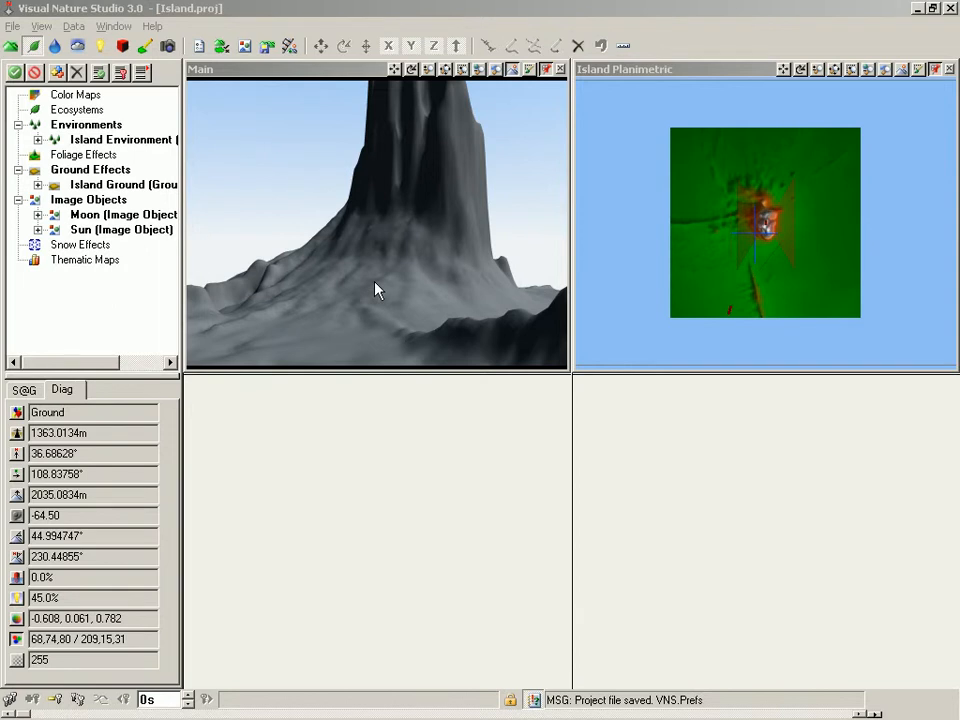
Step: Open the Island Ground effect for editing from the terrain in the Main view and show its material settings
double_click(376, 289)
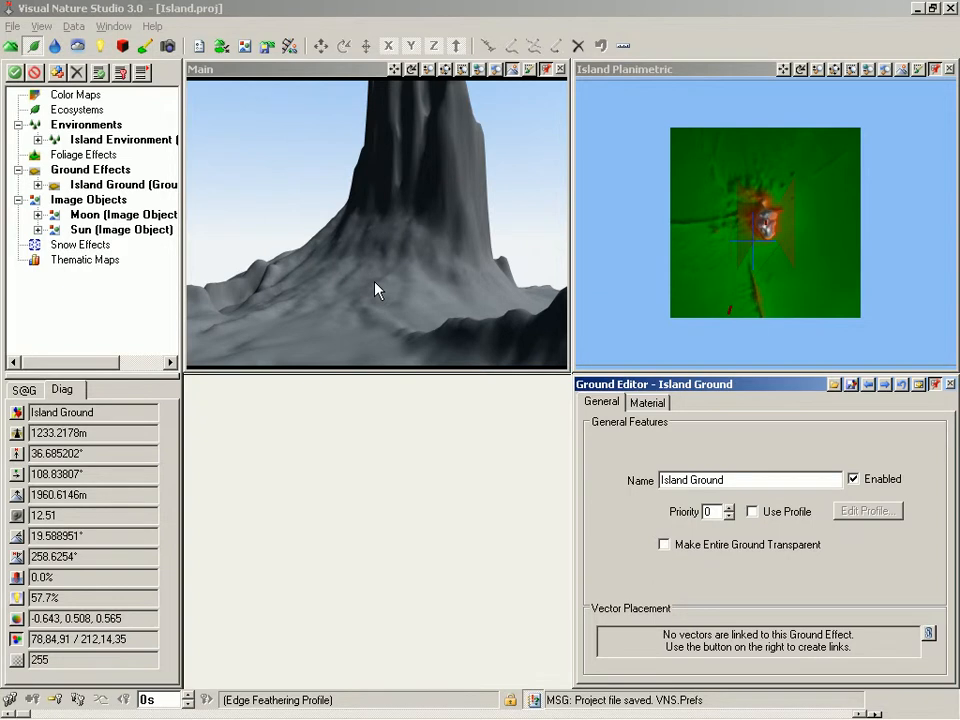
left_click(648, 402)
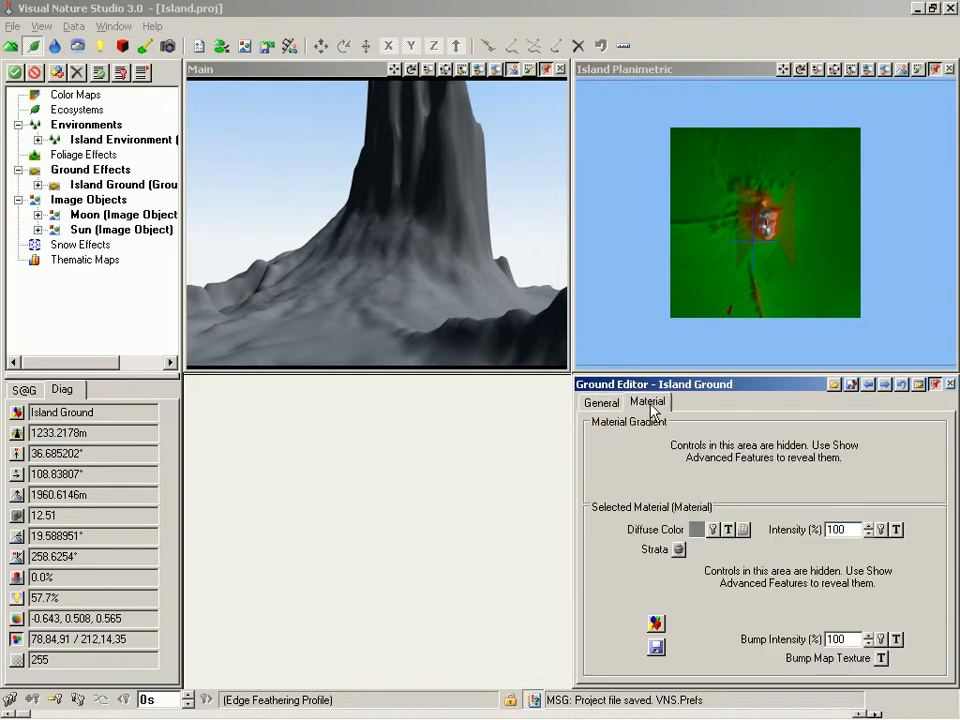
left_click(697, 530)
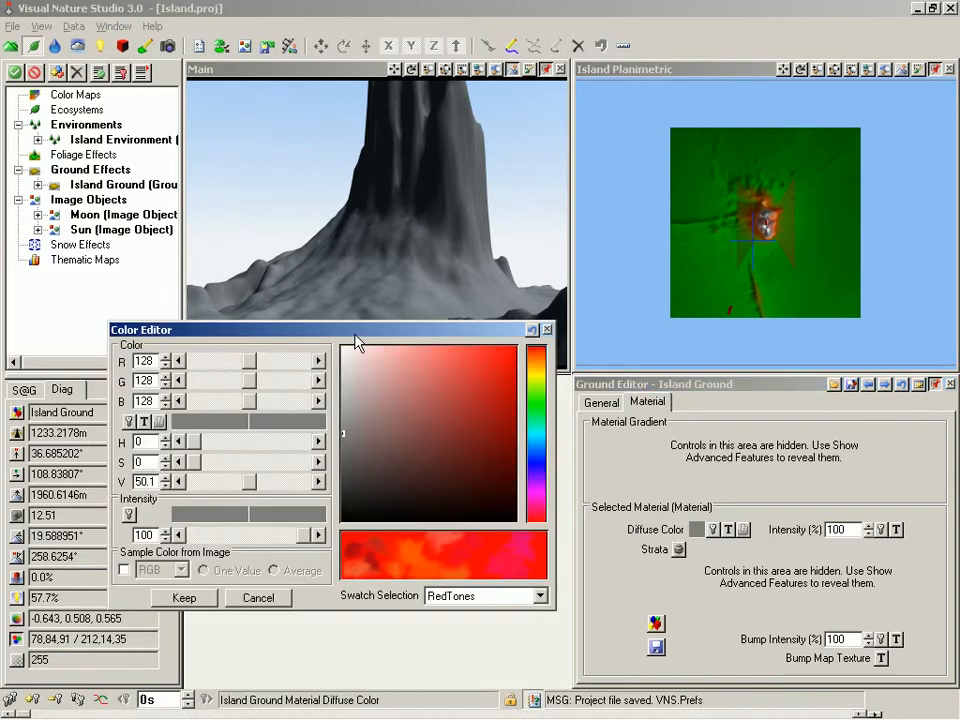
left_click_drag(357, 331, 357, 279)
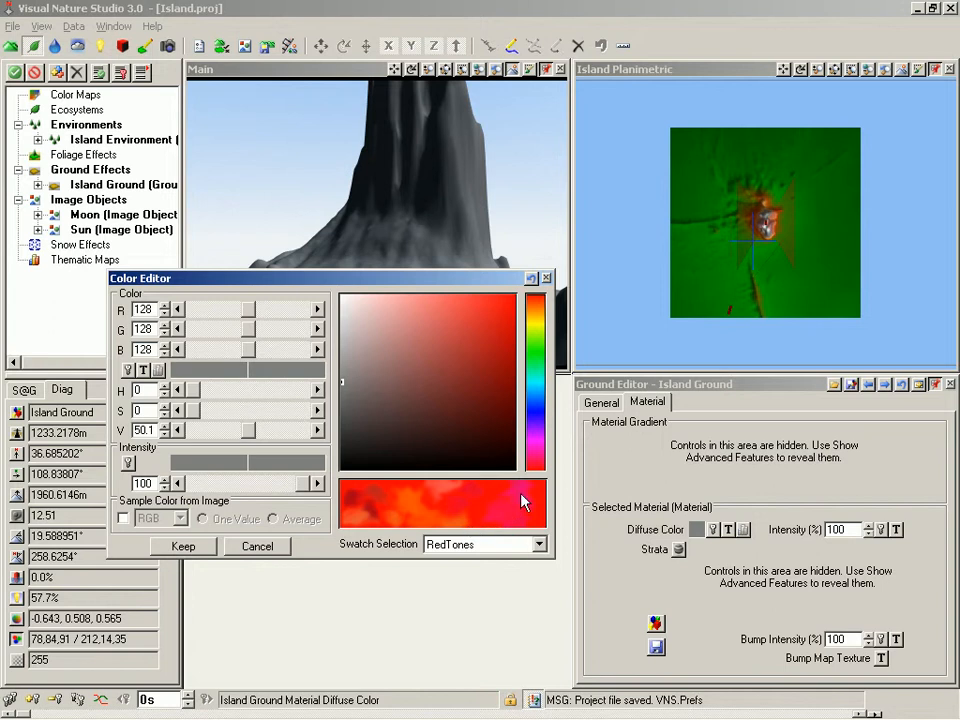
left_click(531, 308)
left_click(532, 350)
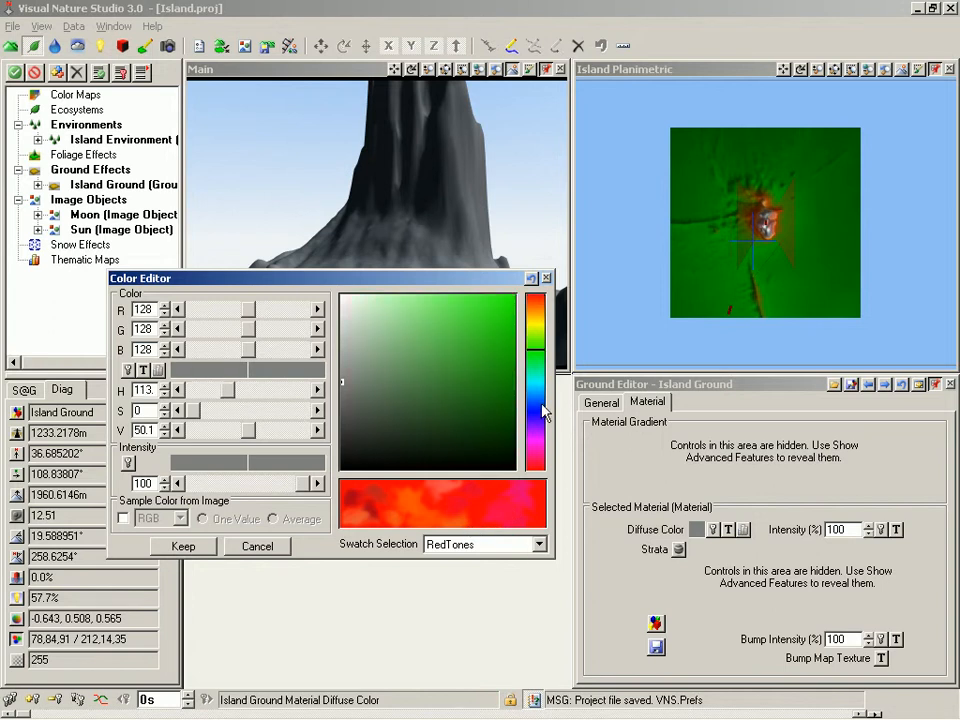
left_click(540, 403)
left_click(538, 543)
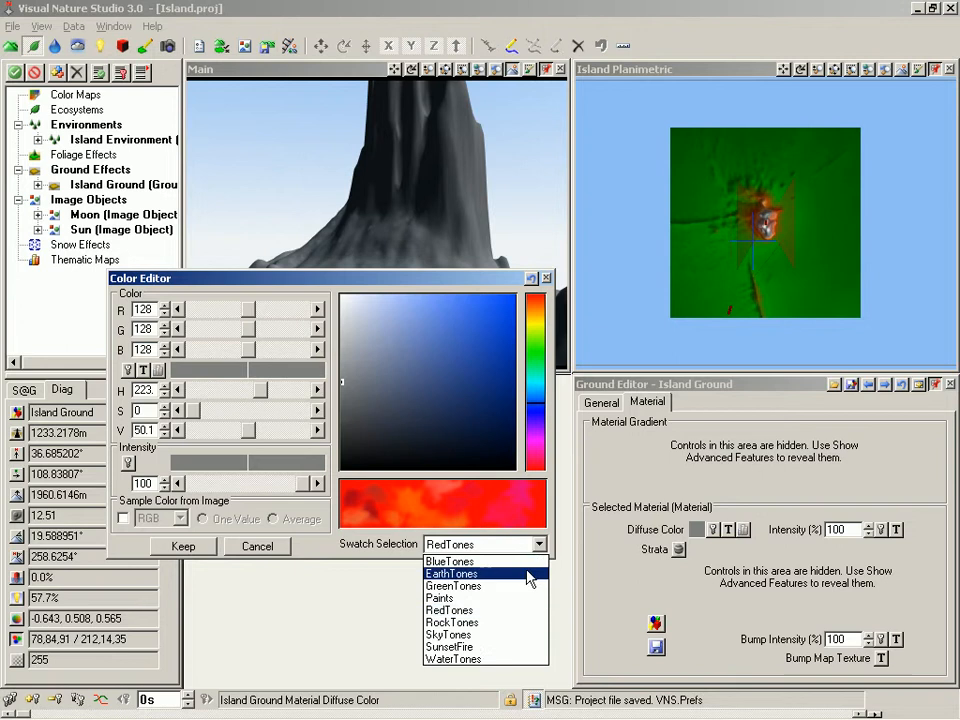
left_click(530, 576)
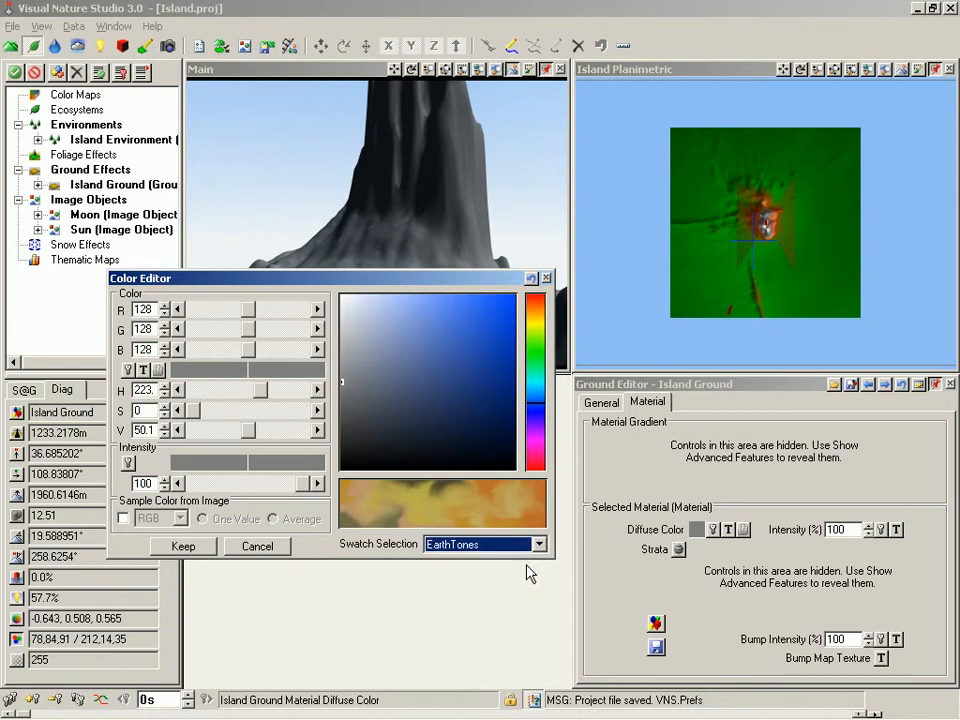
left_click(538, 544)
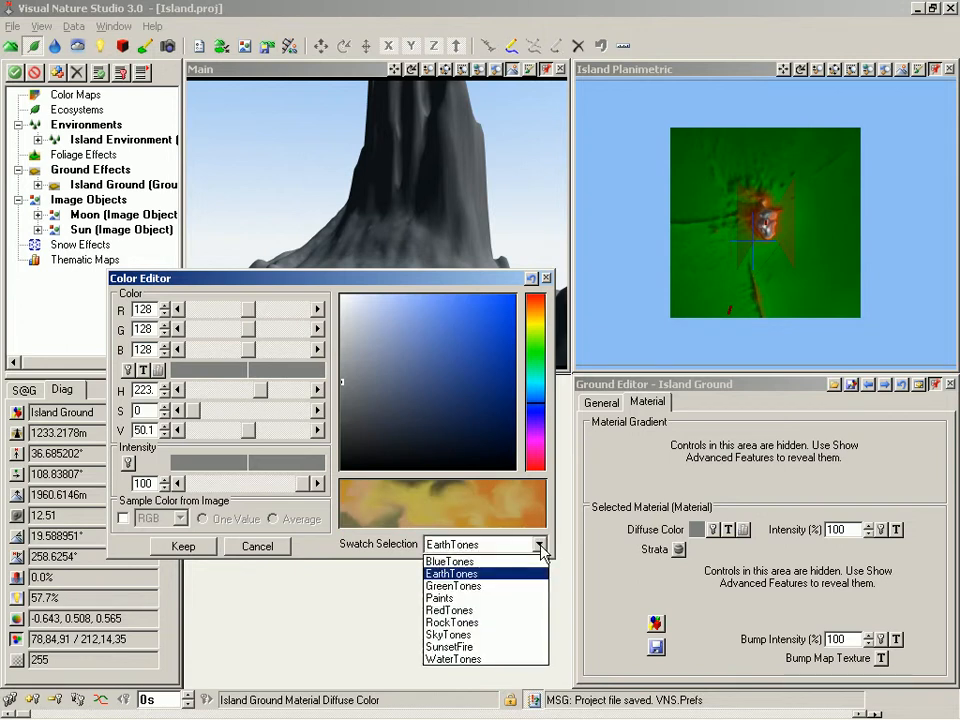
left_click(527, 622)
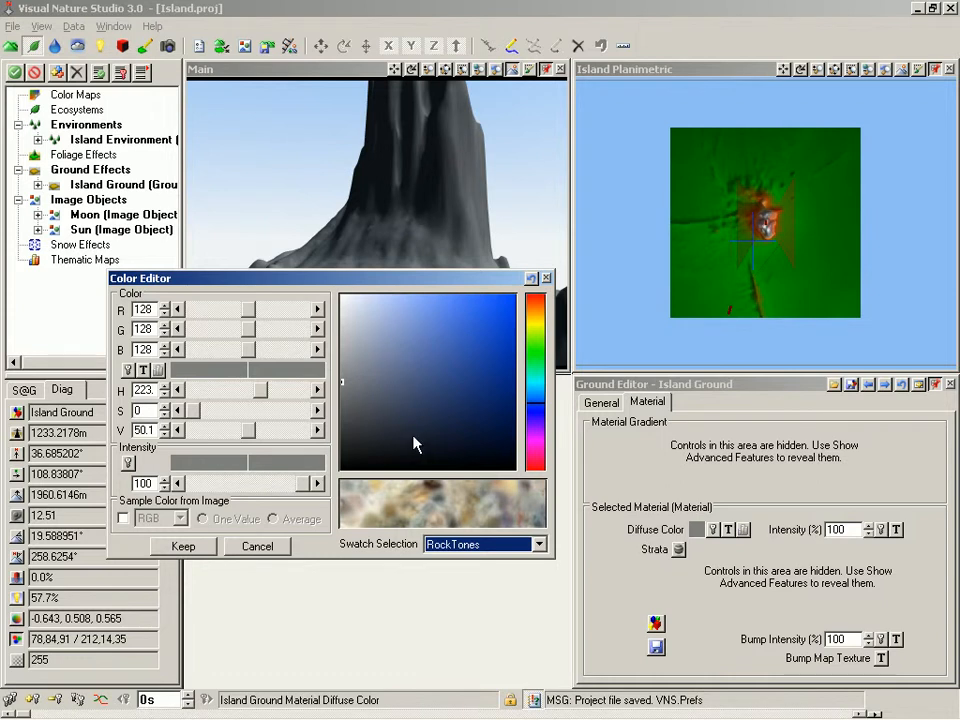
left_click(257, 547)
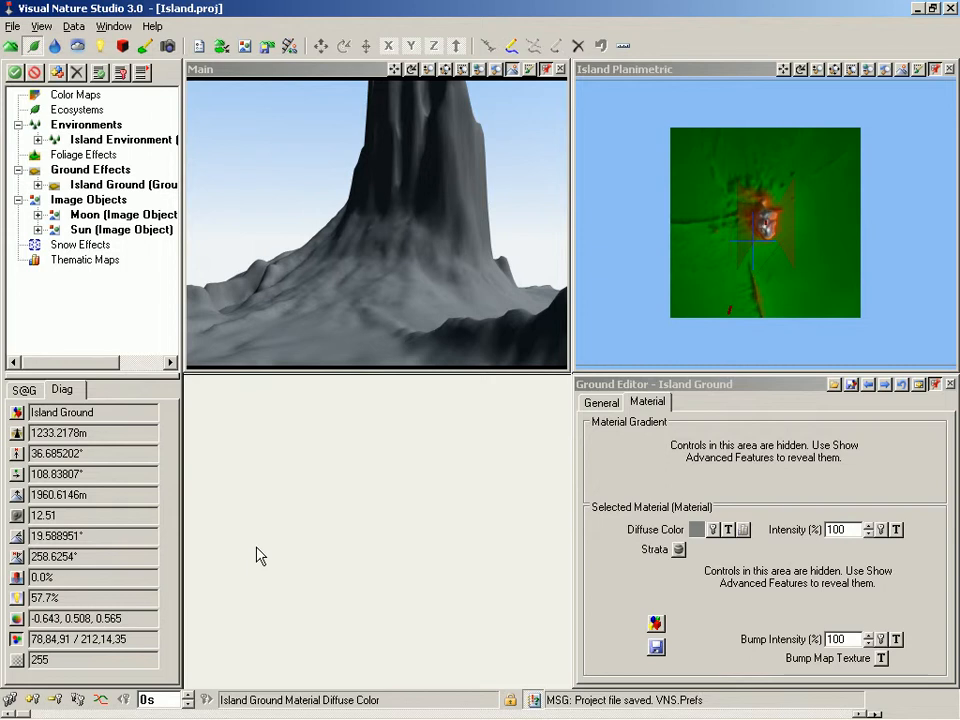
Step: Load the Mars Ground component from the gallery into the Island Ground effect
left_click(834, 386)
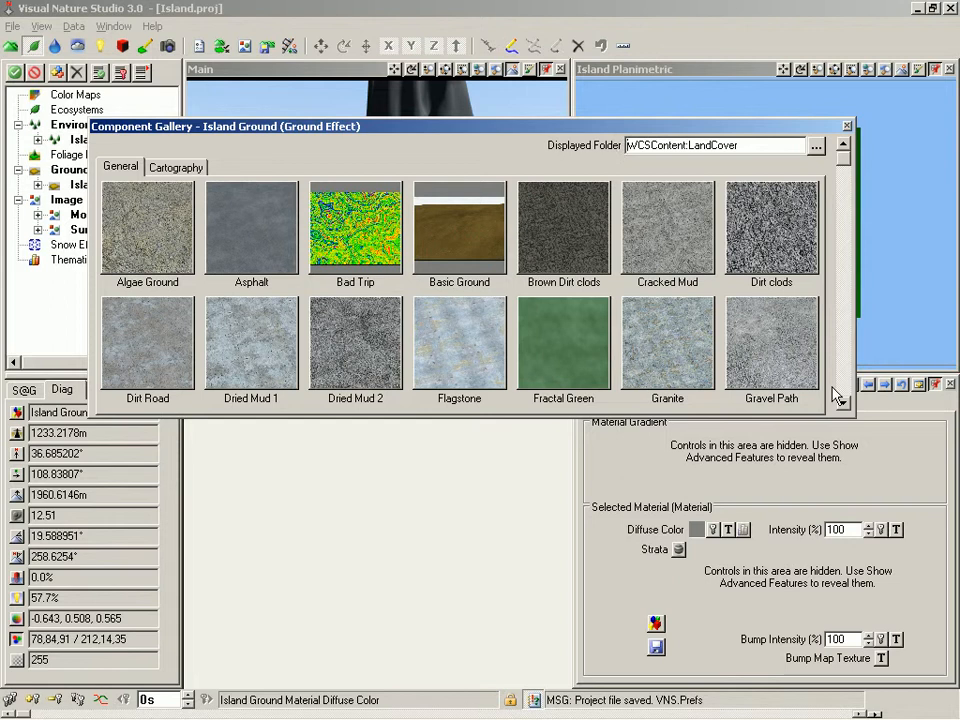
scroll(846, 392, "down", 3)
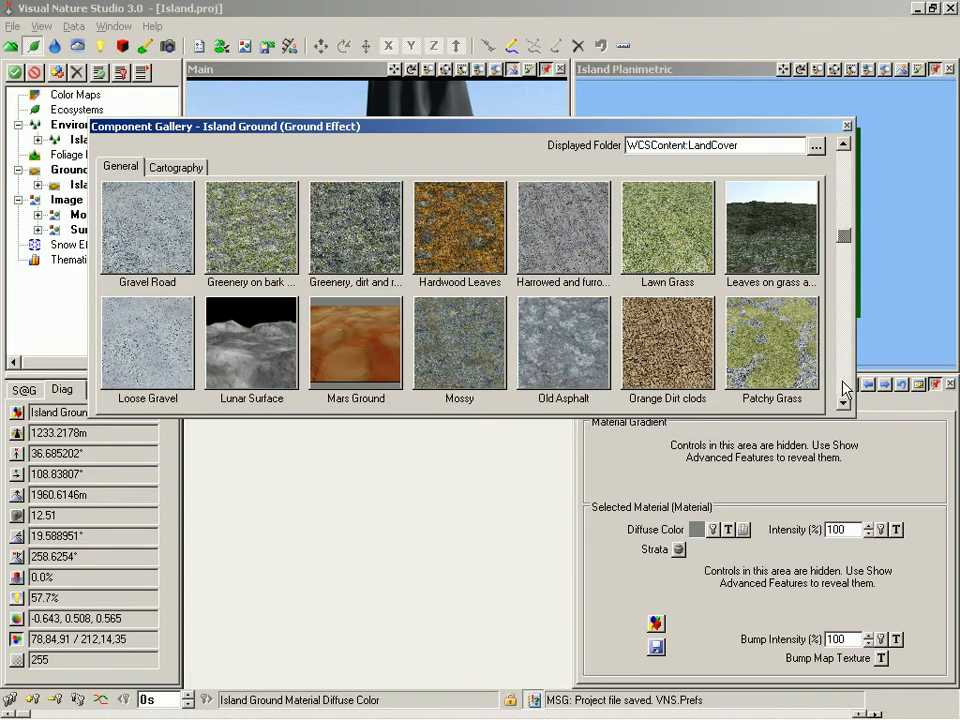
double_click(362, 345)
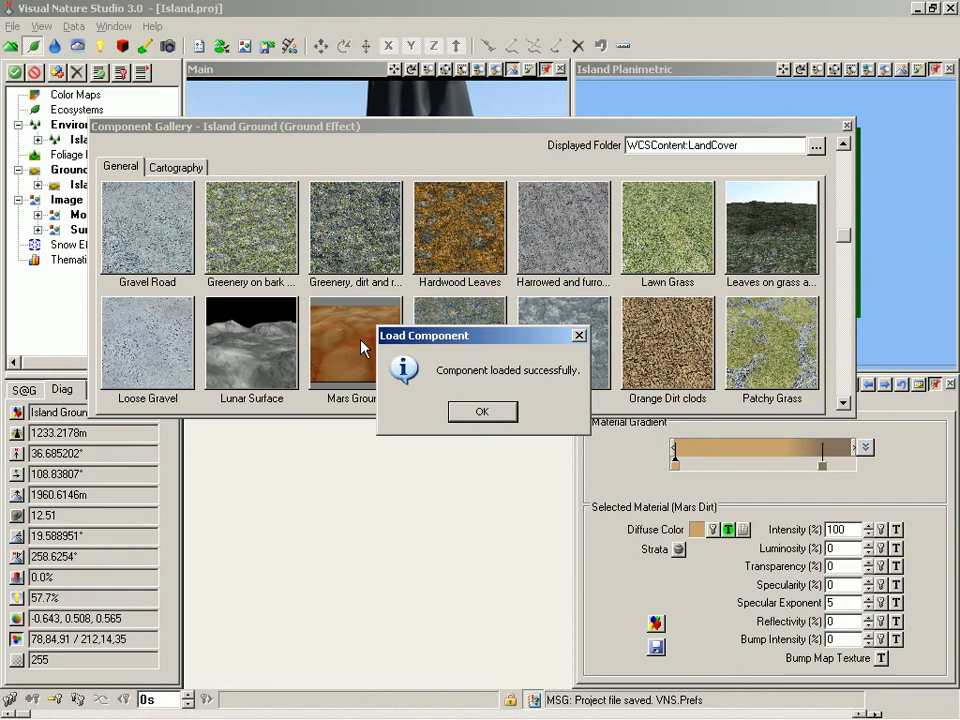
left_click(503, 414)
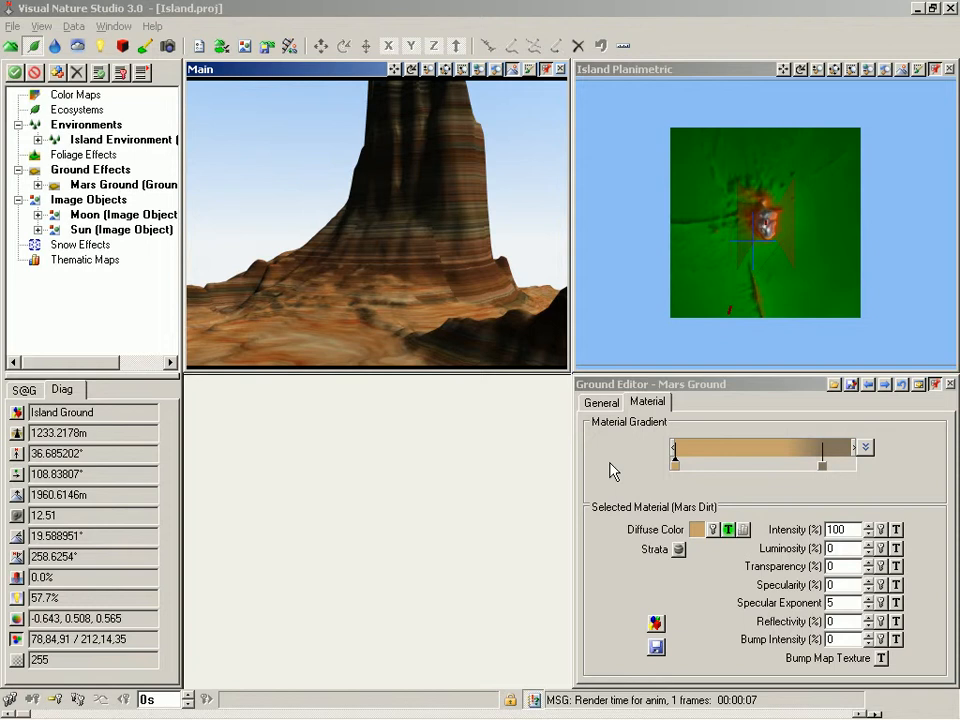
Step: Sample points on the rendered rock tower and foreground to check which ground effect covers them
mouse_move(420, 152)
left_mouse_down()
mouse_move(429, 139)
mouse_move(425, 172)
left_mouse_up()
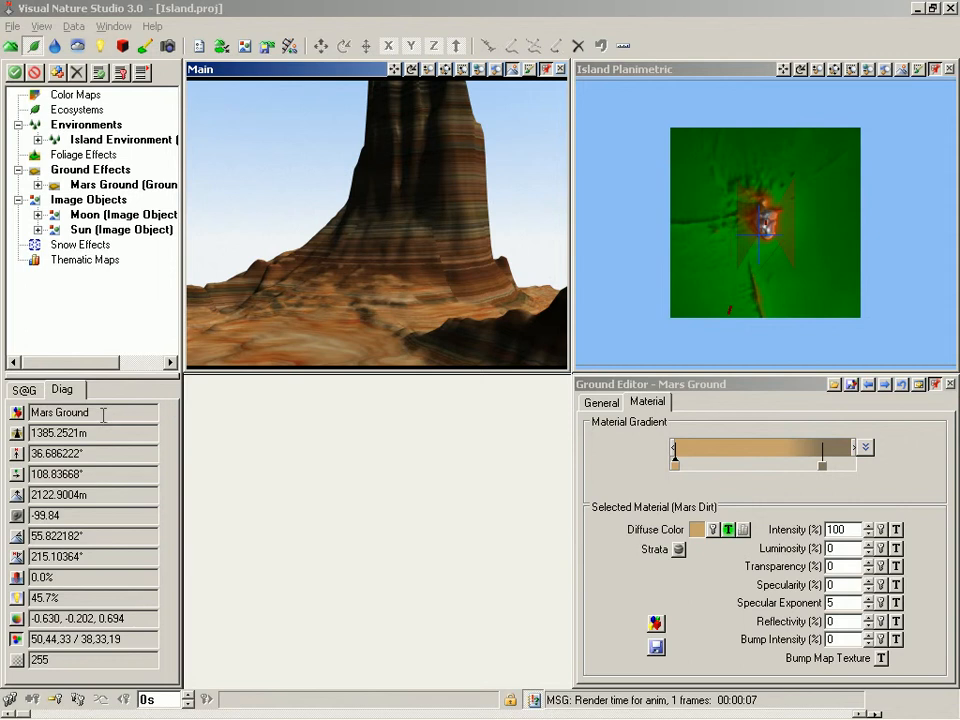
left_click_drag(104, 413, 31, 412)
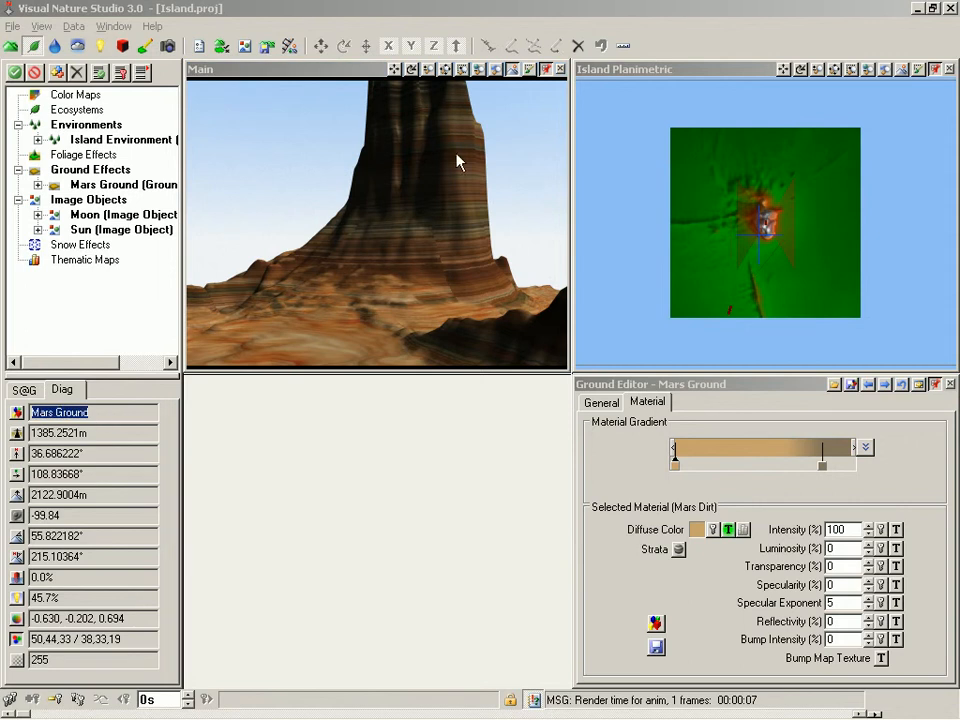
left_click_drag(453, 165, 382, 307)
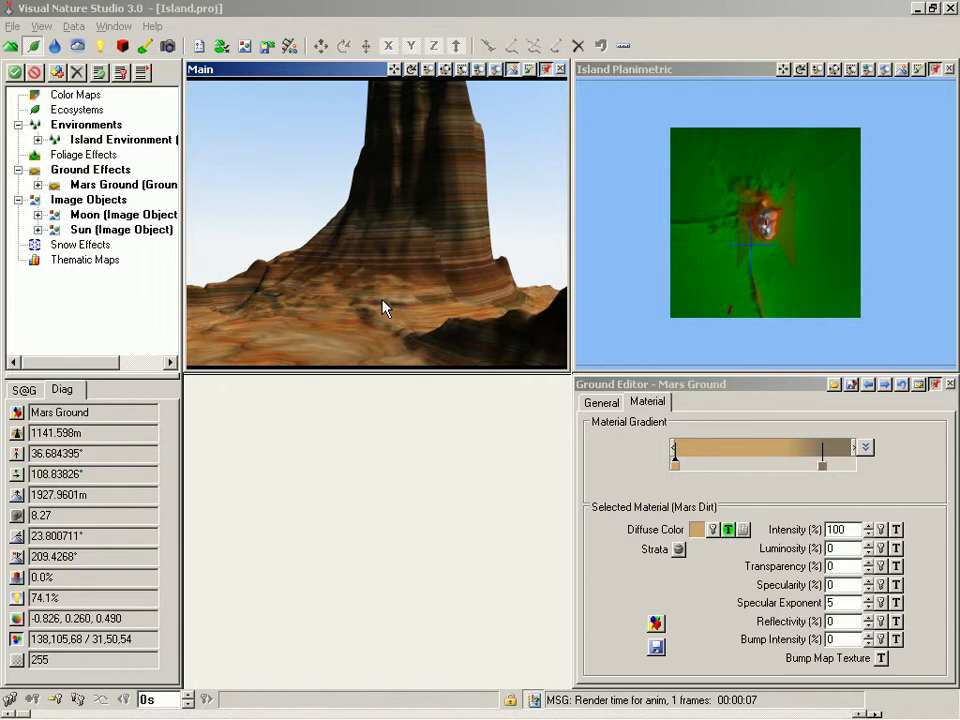
Step: Add the Spruce-Fir Forest ecosystem from the component gallery, scaling its elevation line to the current DEM elevations
right_click(73, 116)
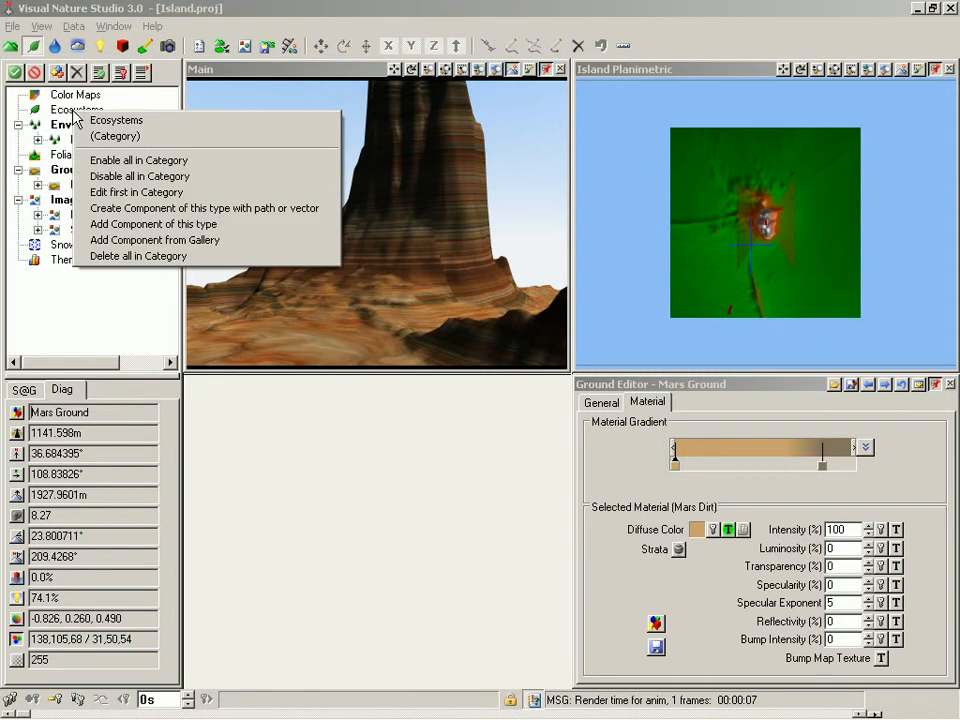
left_click(183, 241)
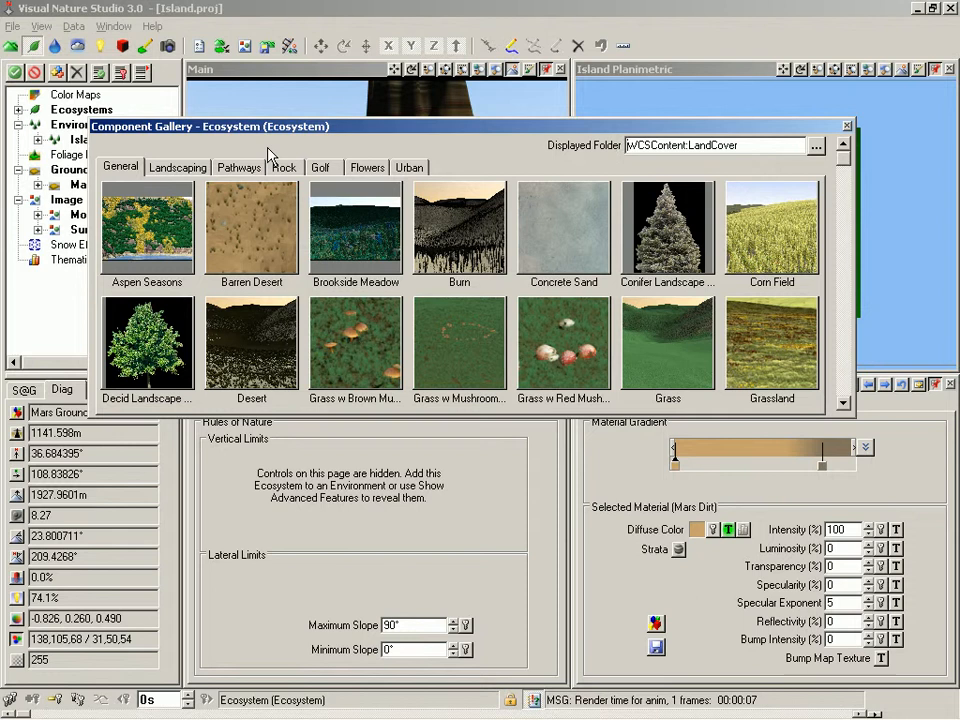
left_click(845, 388)
left_click(845, 388)
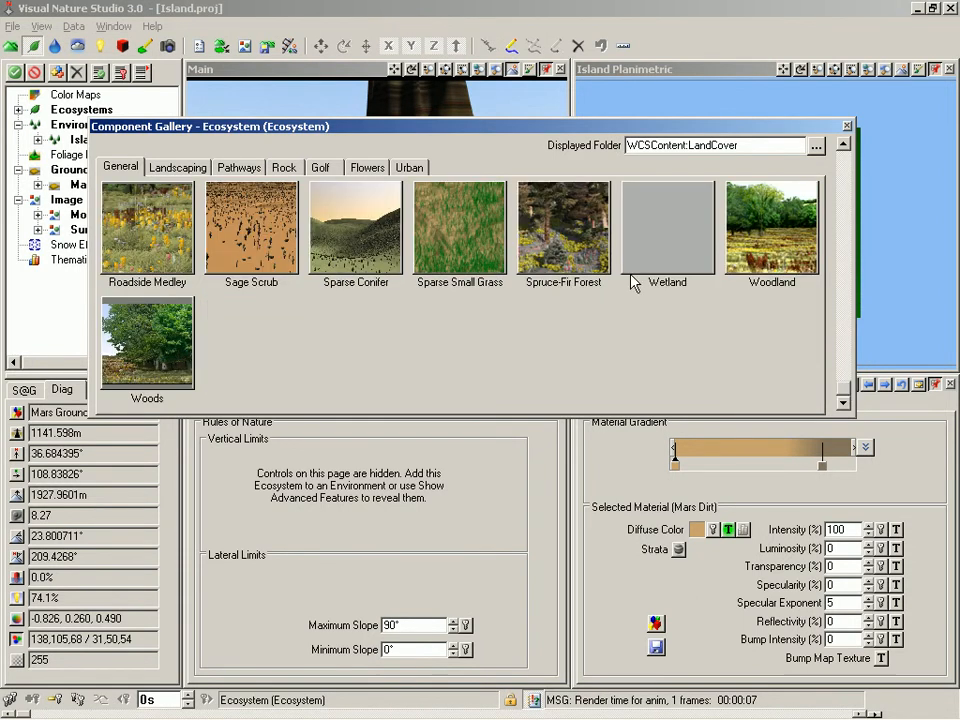
mouse_move(573, 255)
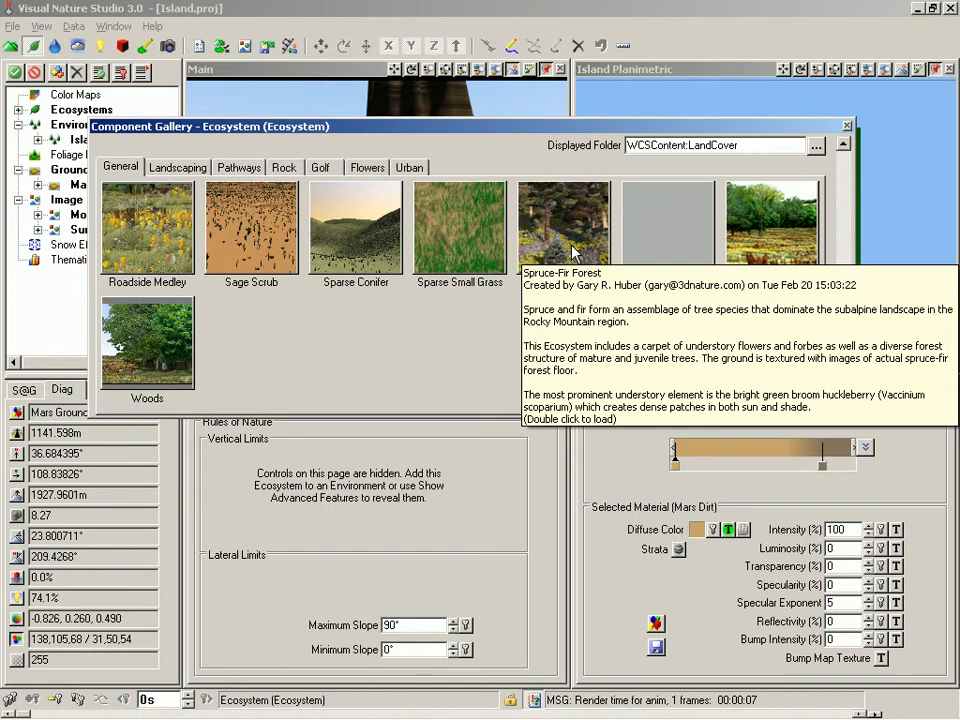
double_click(573, 255)
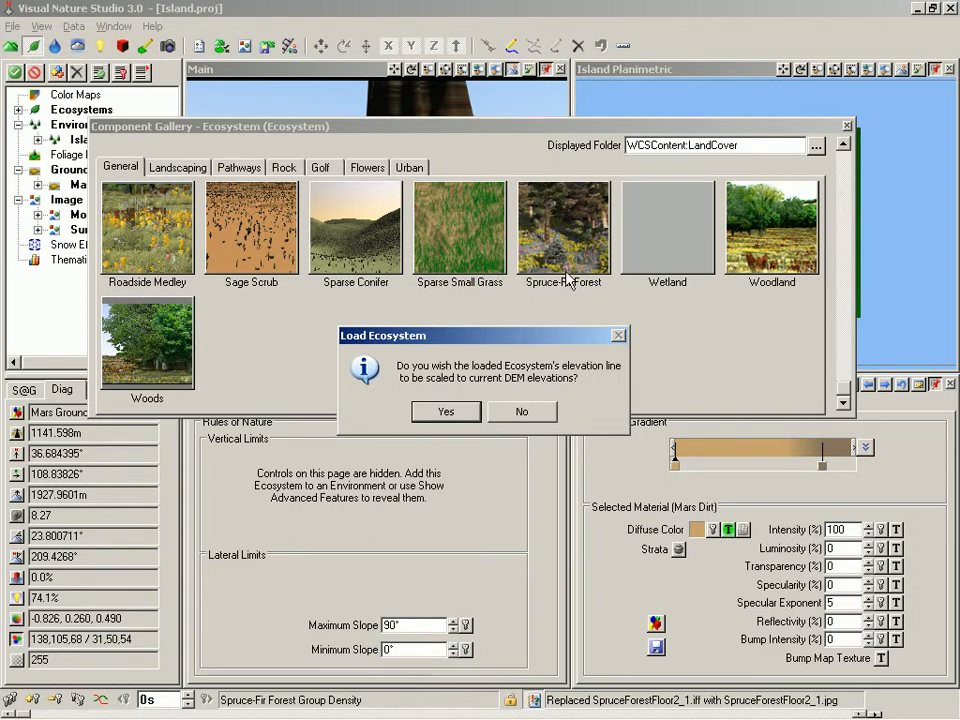
left_click(454, 411)
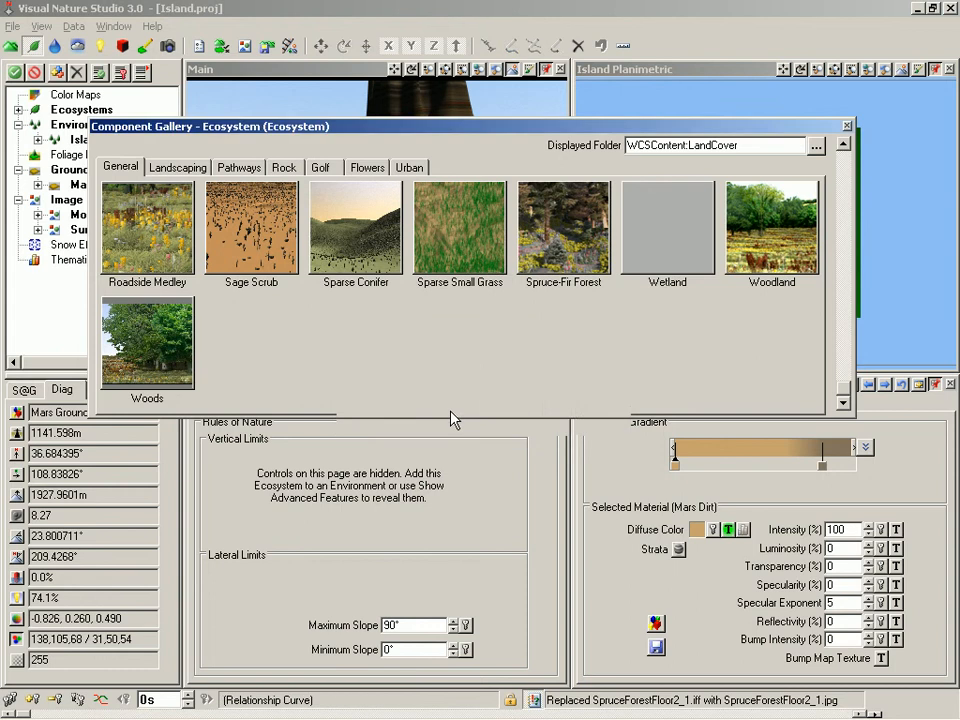
left_click(467, 416)
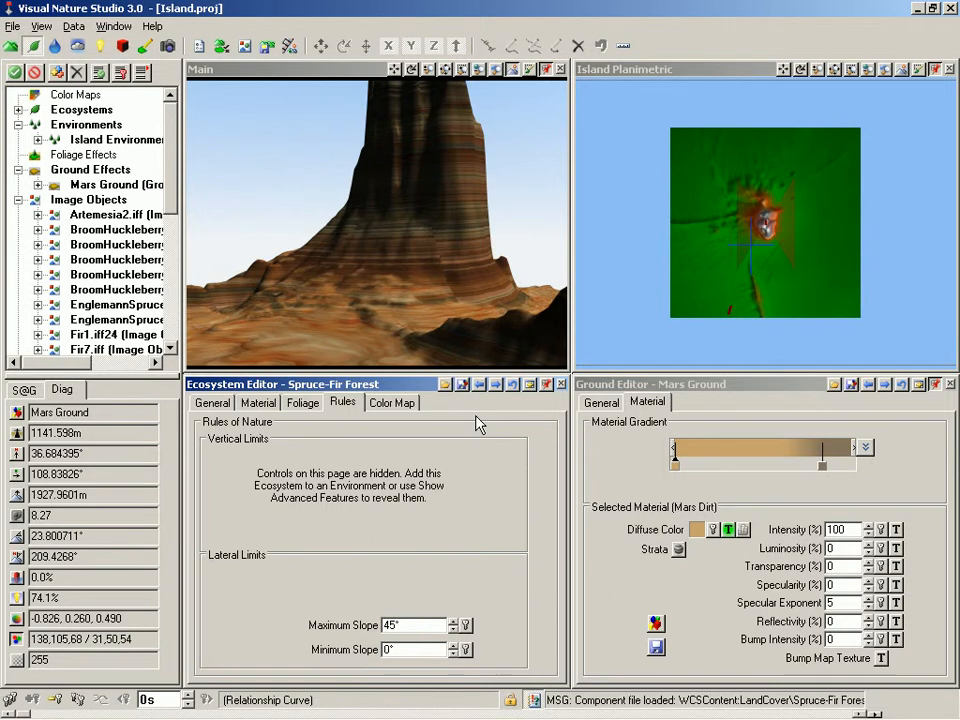
Step: Review the Spruce-Fir Forest's minimum and maximum slope limits and re-render the Main view
double_click(400, 648)
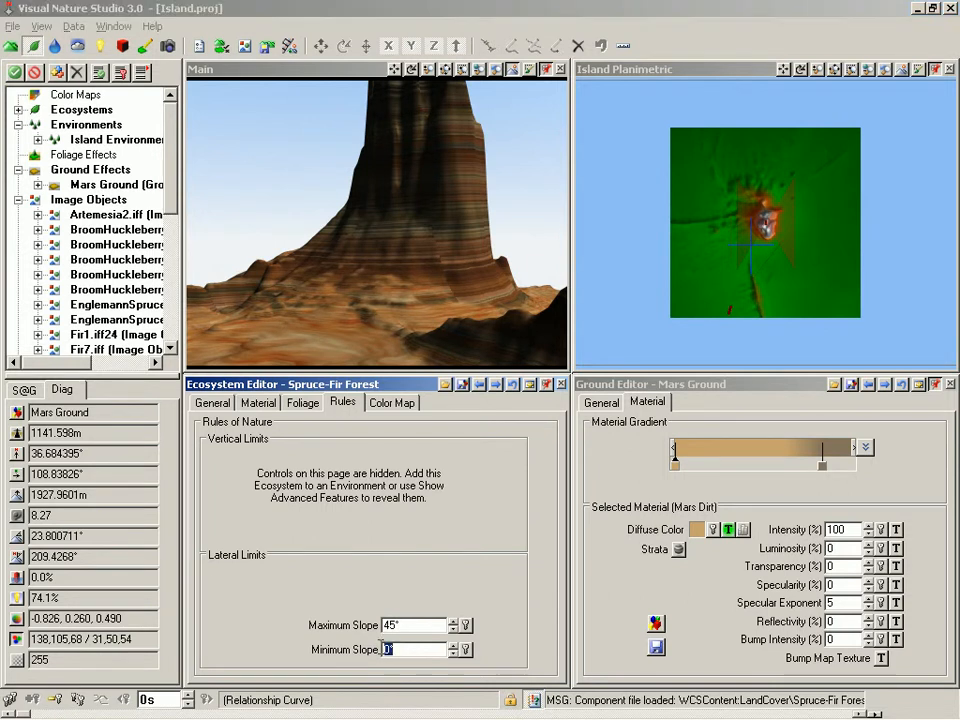
double_click(402, 624)
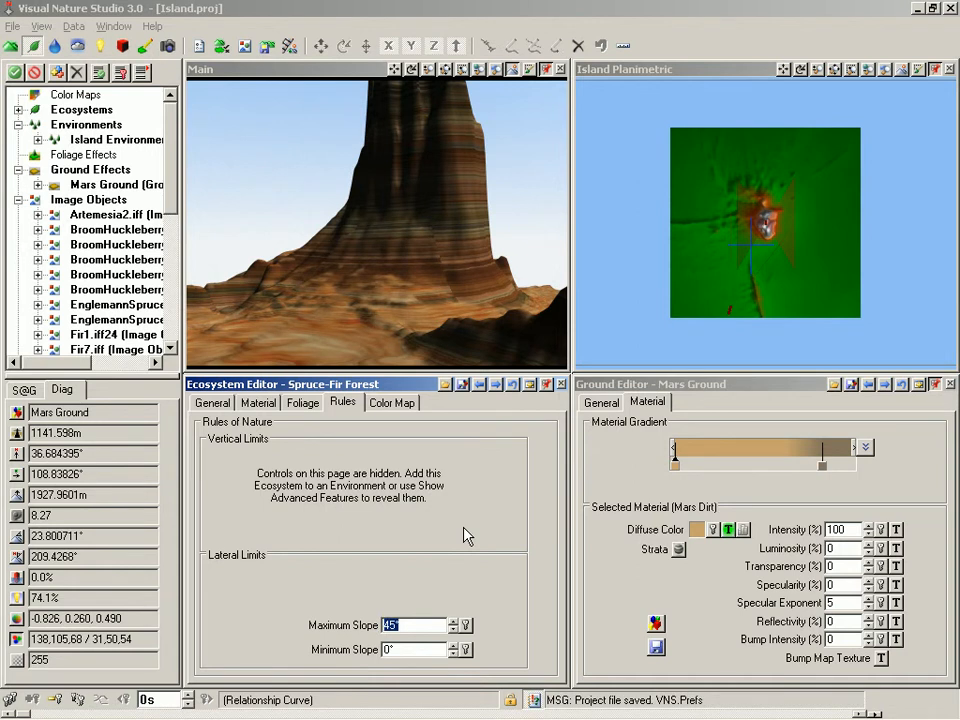
key("Return")
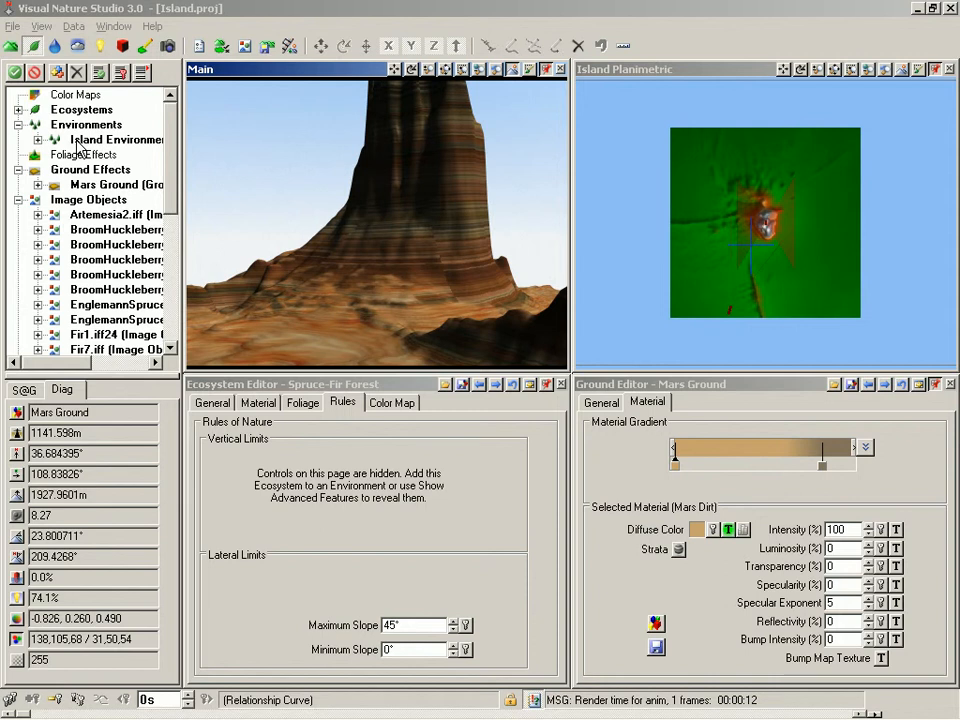
Step: Add the Spruce-Fir Forest ecosystem to the Island Environment
left_click(17, 110)
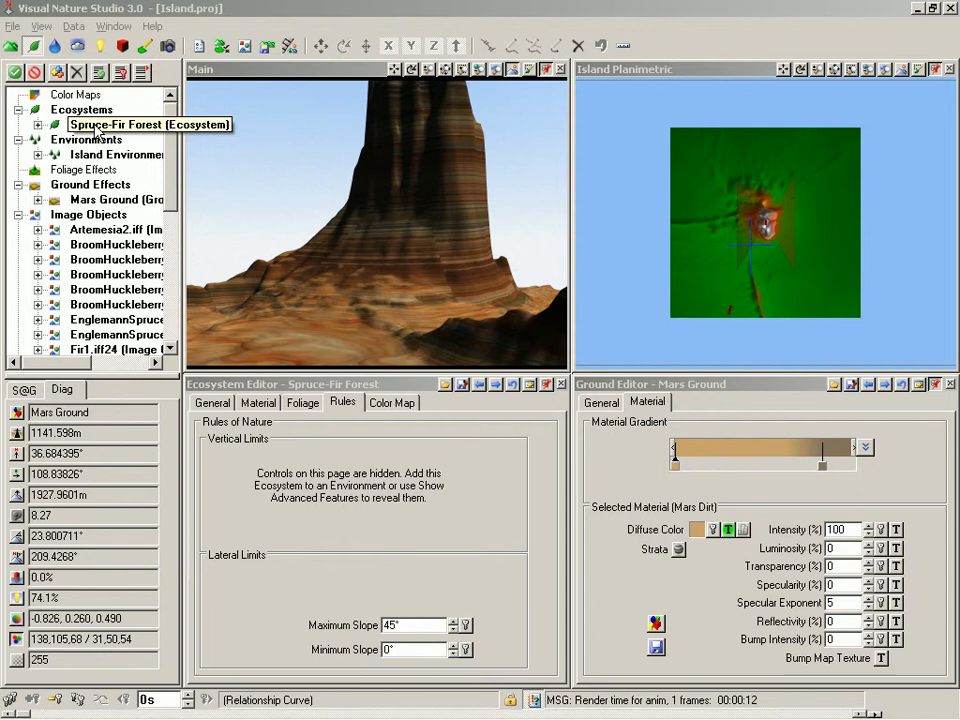
left_click_drag(97, 128, 87, 160)
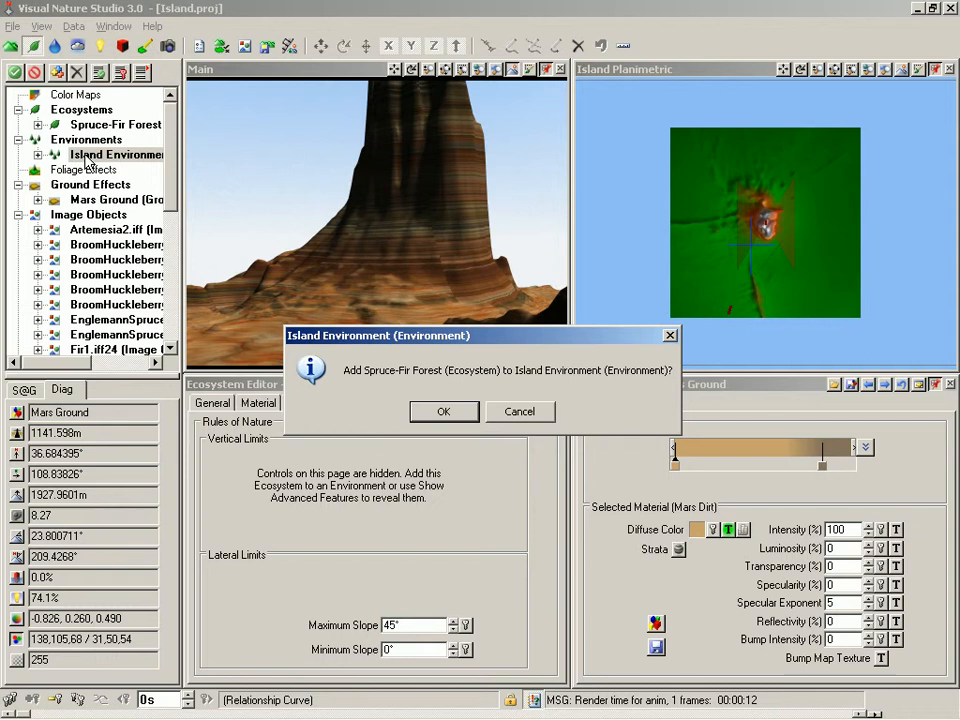
left_click(445, 413)
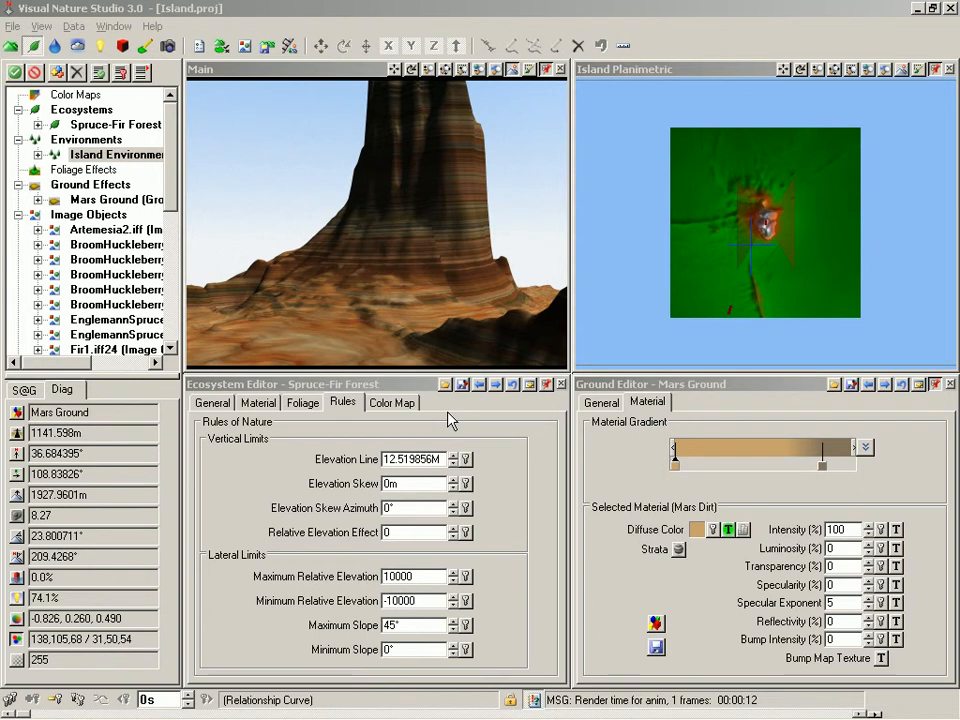
Step: Select Spruce-Fir Forest in the Island Environment's ecosystem list and save the project
double_click(113, 156)
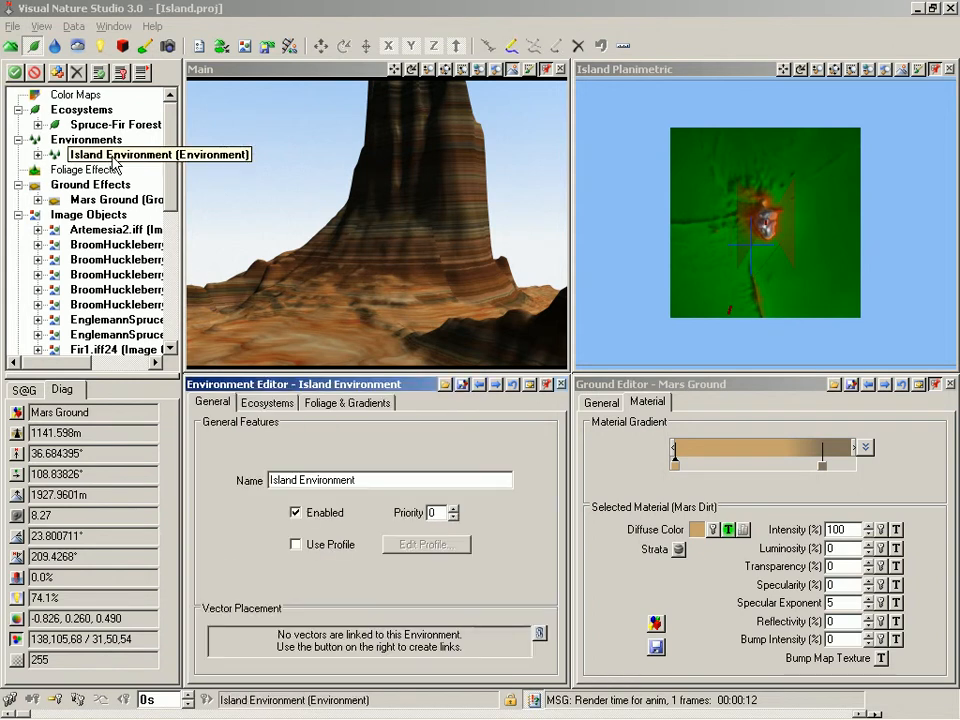
left_click(268, 404)
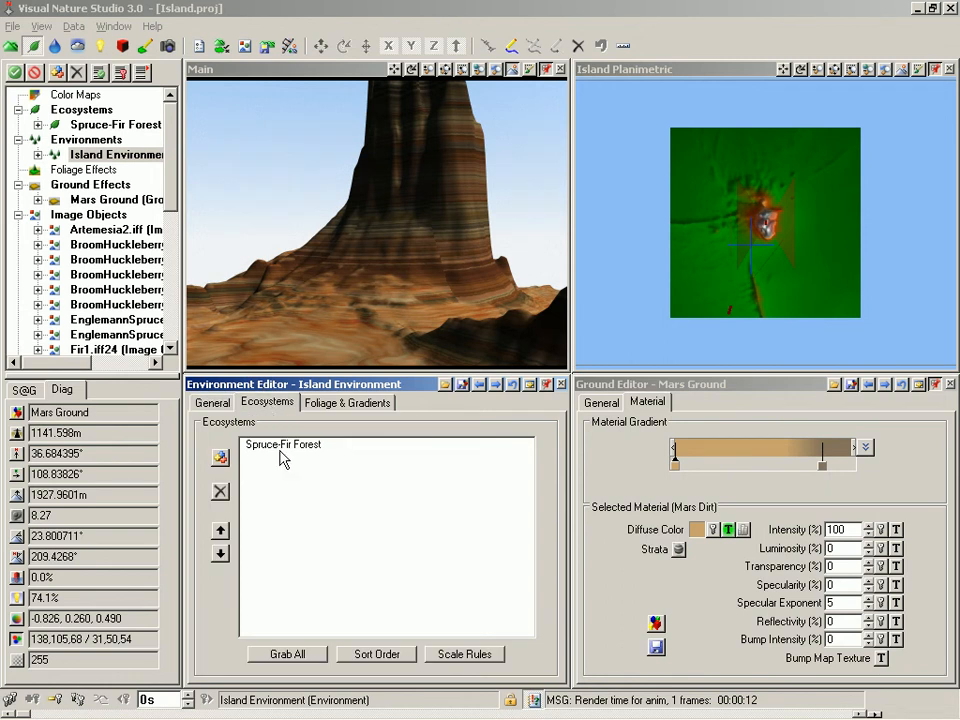
left_click(282, 447)
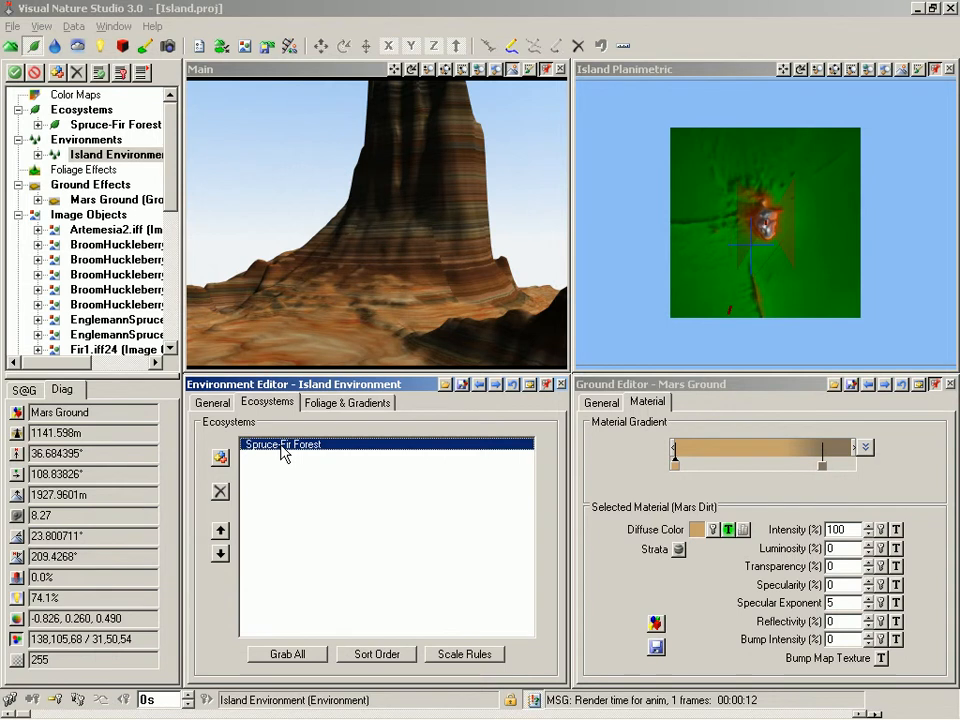
key("ctrl+s")
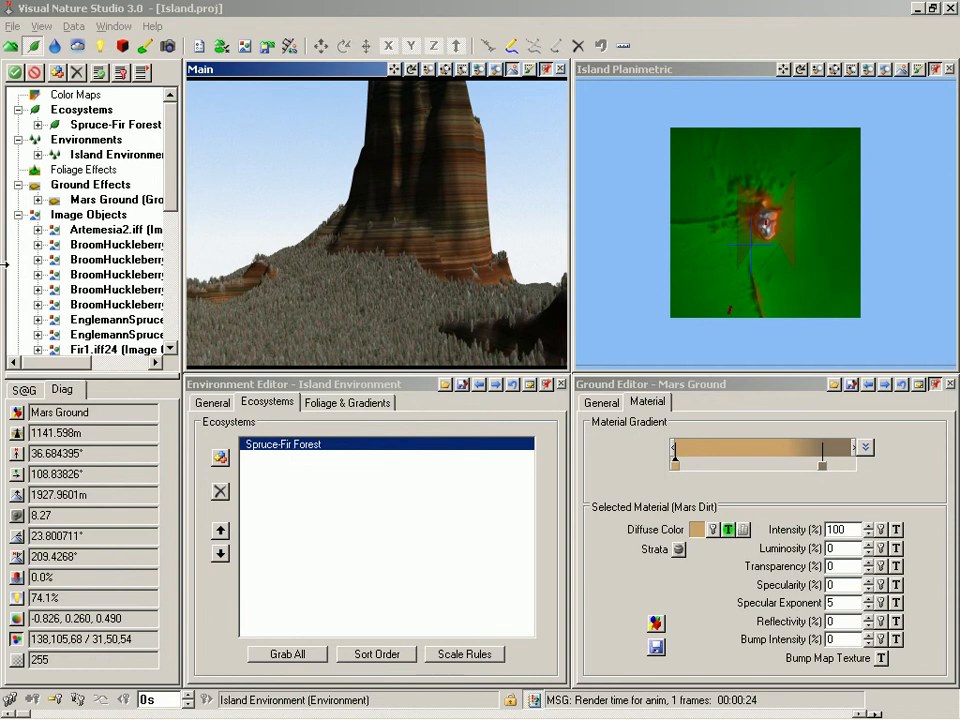
Step: Set the image loading option to Load Fast for all project image objects in the Image Object Library
scroll(173, 157, "down", 2)
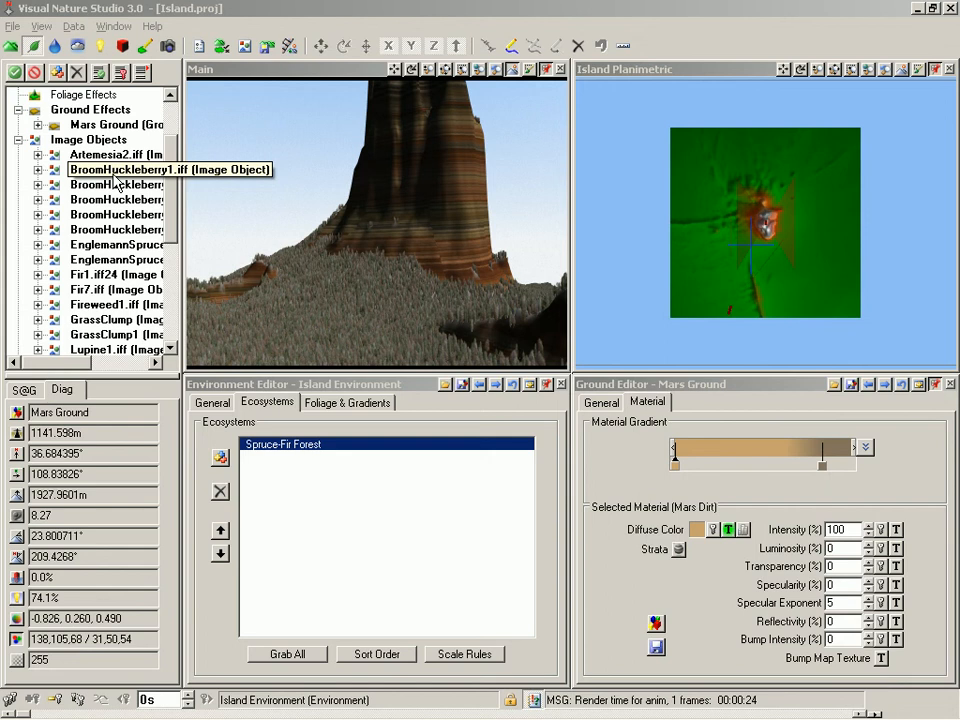
left_click_drag(170, 163, 169, 220)
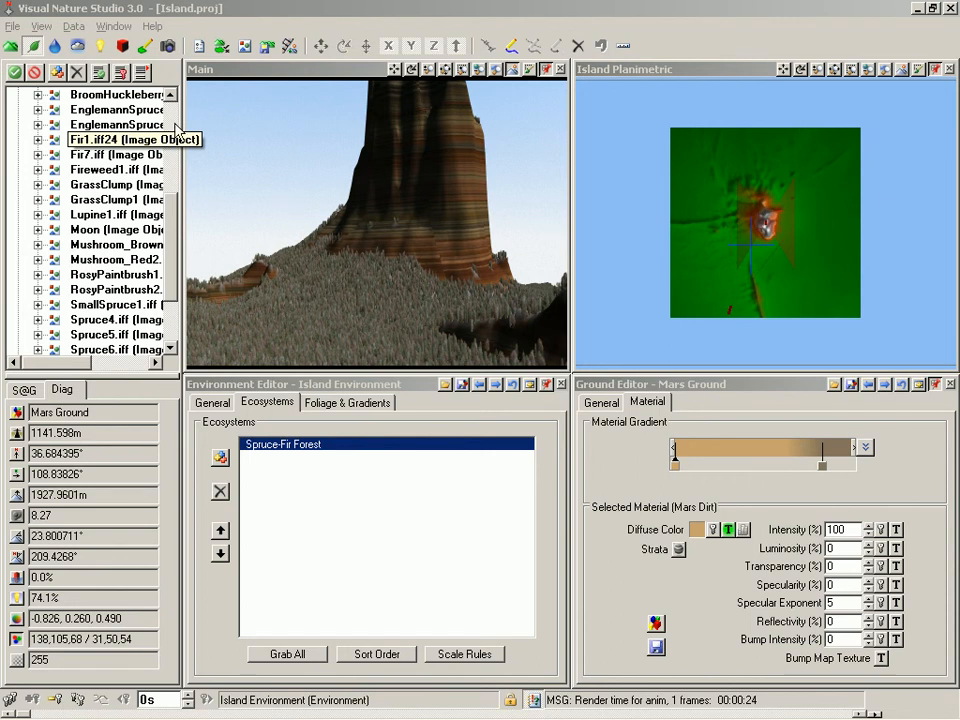
left_click(245, 47)
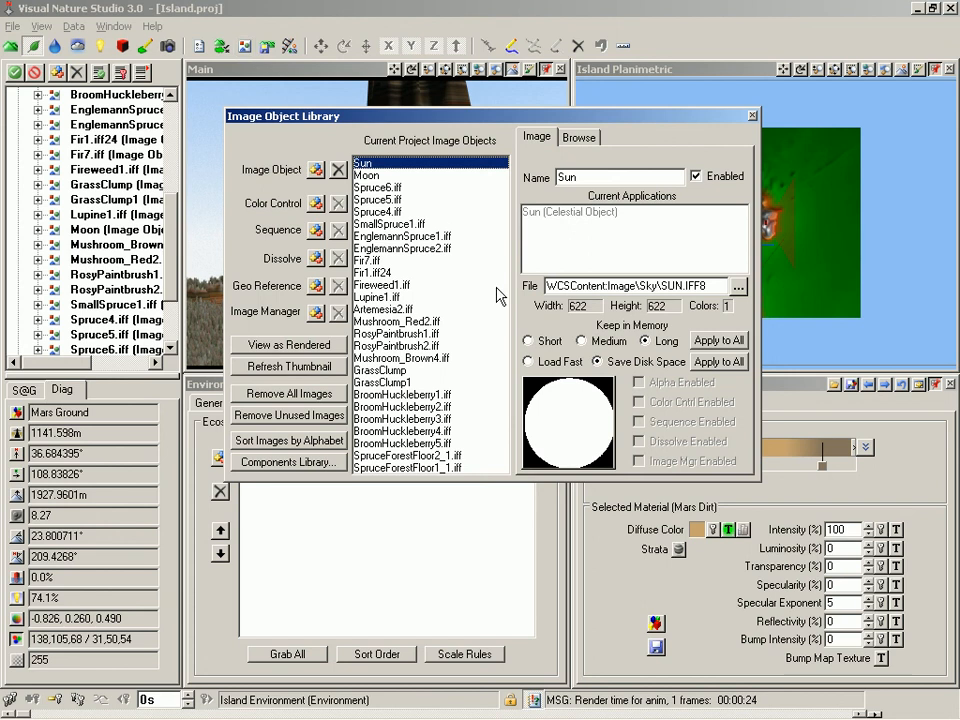
left_click(529, 362)
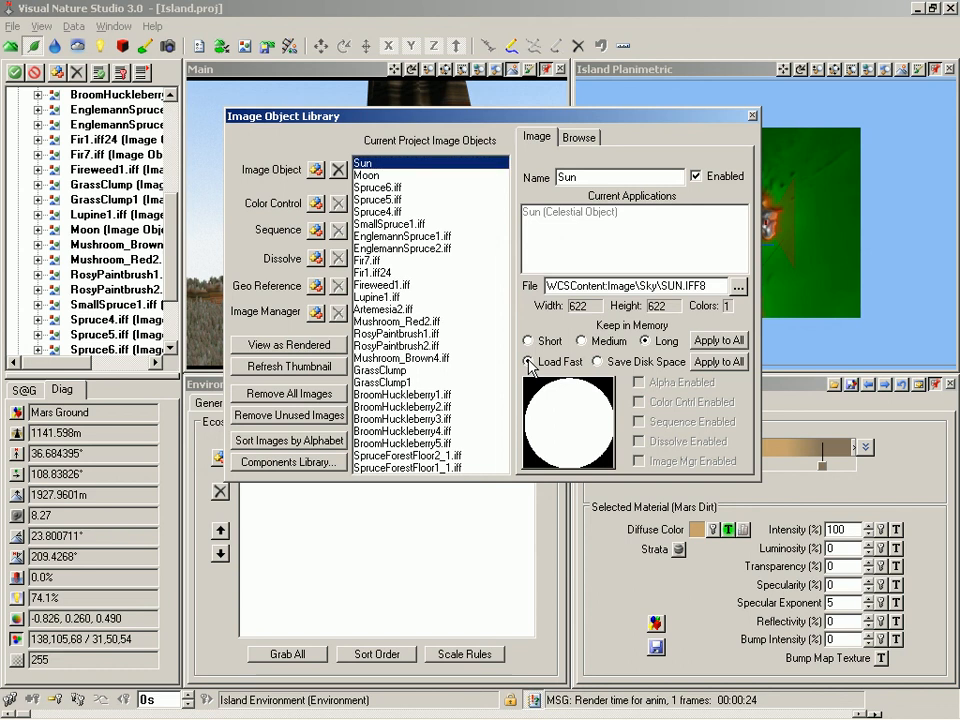
left_click(724, 366)
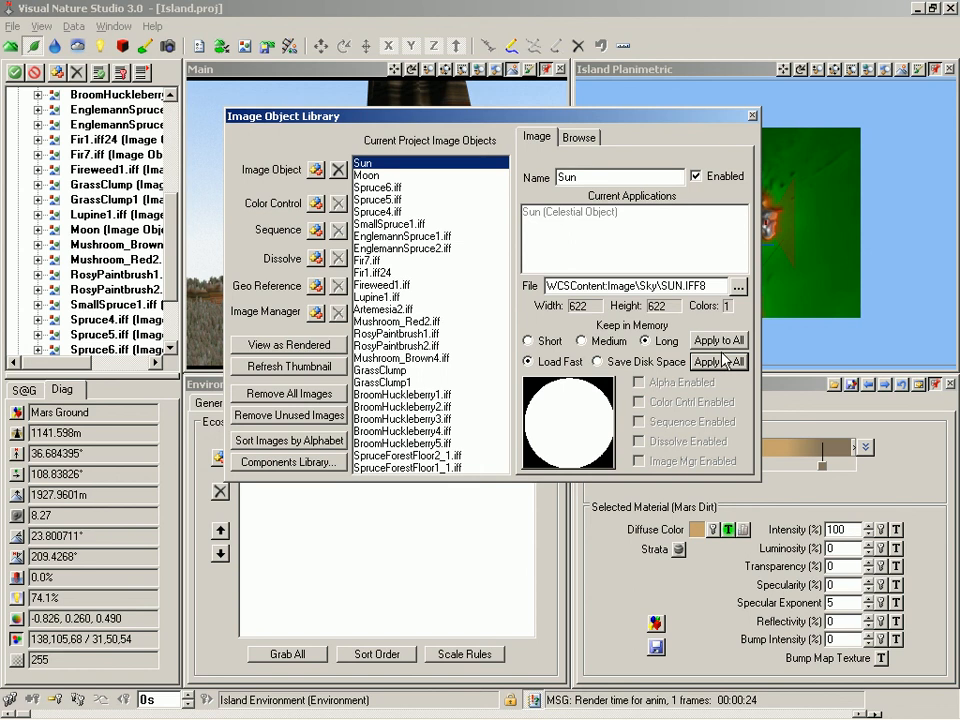
left_click(753, 117)
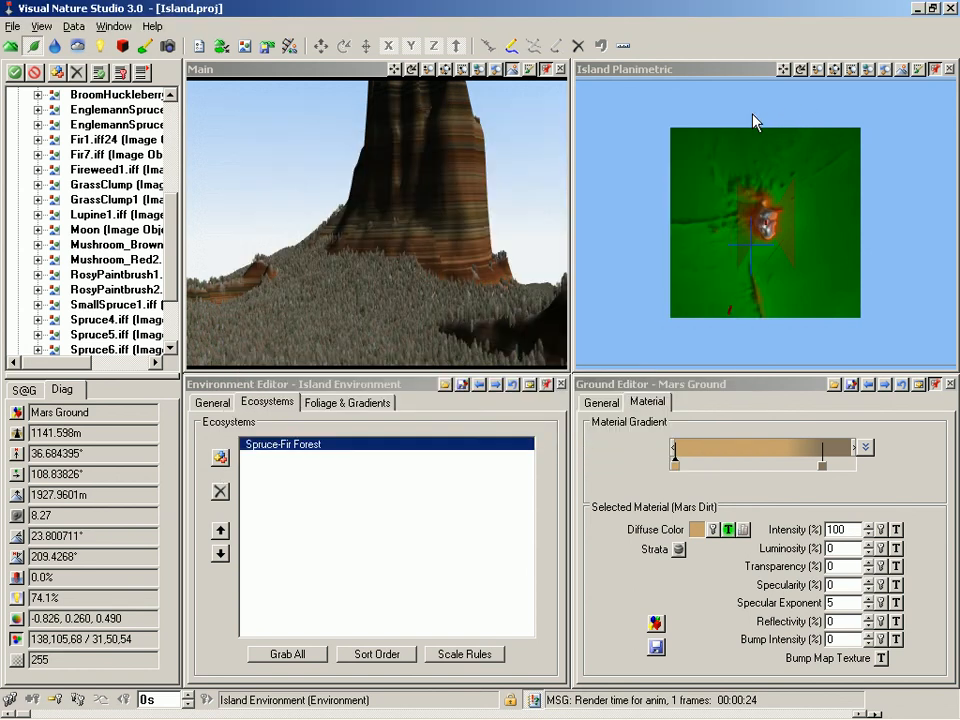